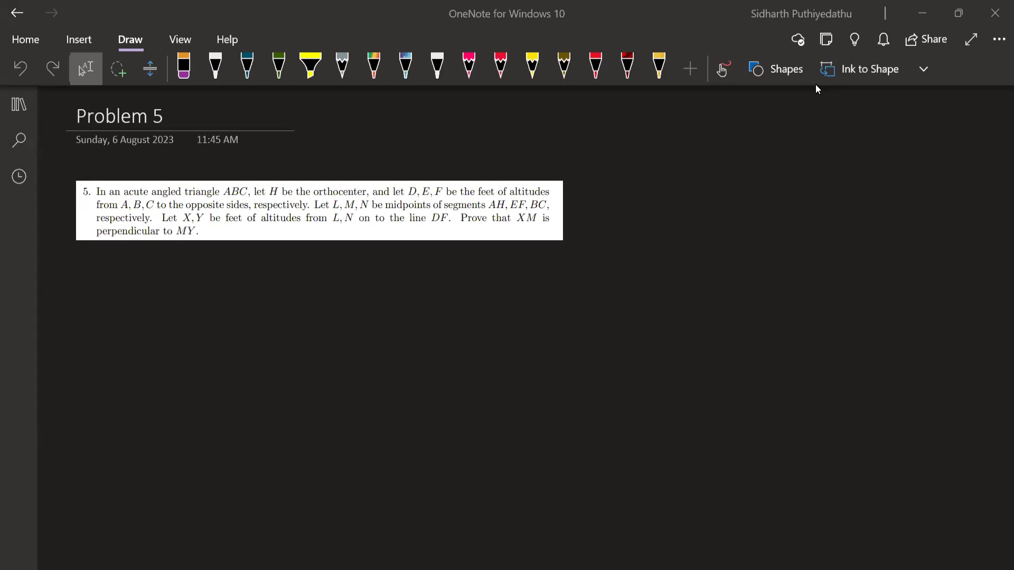
# Draw triangle ABC in white ink below the problem statement
pyautogui.click(216, 66)
pyautogui.moveTo(180, 446)
pyautogui.mouseDown()
pyautogui.moveTo(255, 269)
pyautogui.moveTo(417, 402)
pyautogui.moveTo(433, 434)
pyautogui.mouseUp()
pyautogui.hotkey('ctrl', 'z')
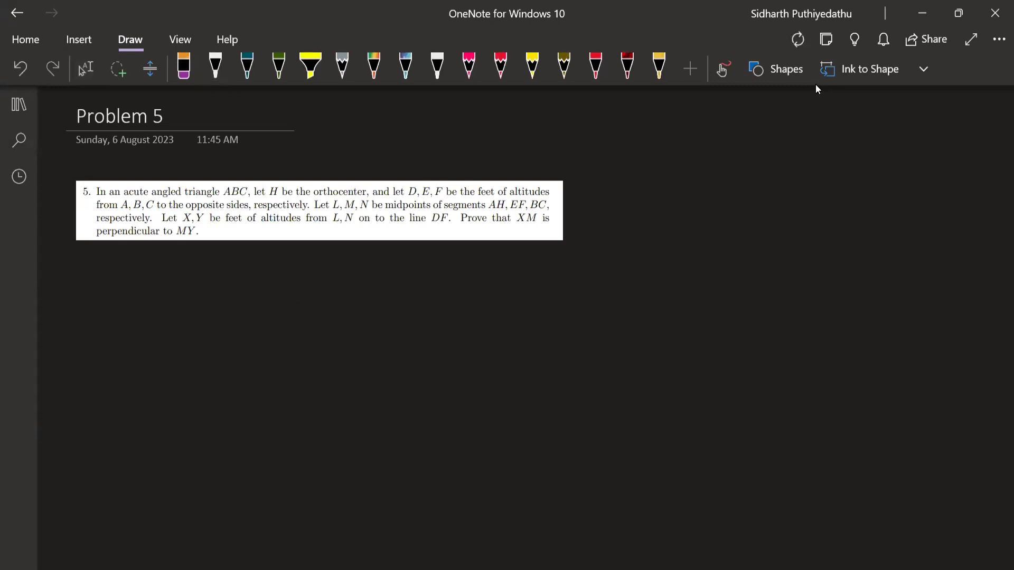
pyautogui.moveTo(177, 446)
pyautogui.mouseDown()
pyautogui.moveTo(248, 282)
pyautogui.moveTo(397, 430)
pyautogui.mouseUp()
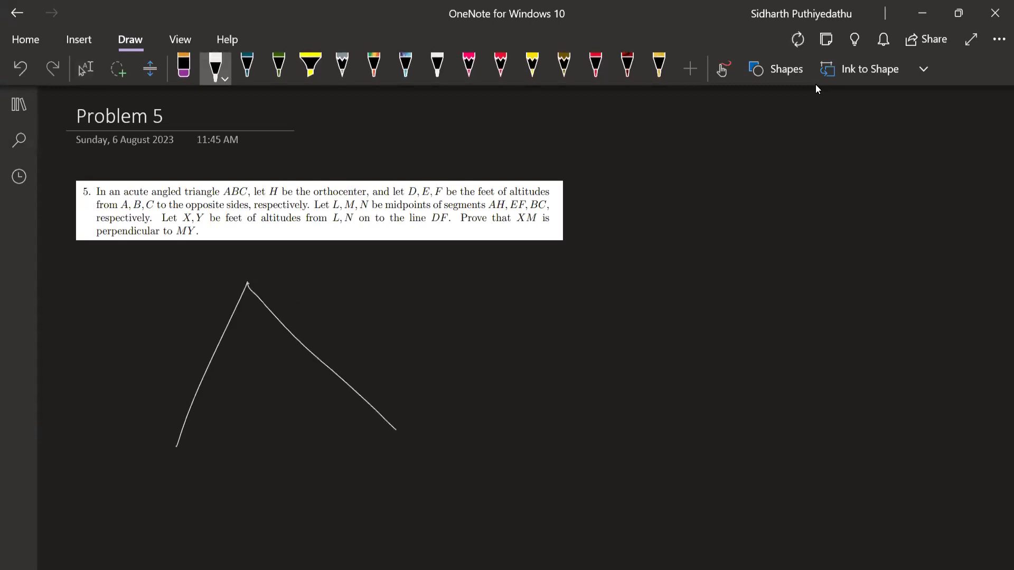
pyautogui.moveTo(177, 446); pyautogui.dragTo(397, 434)
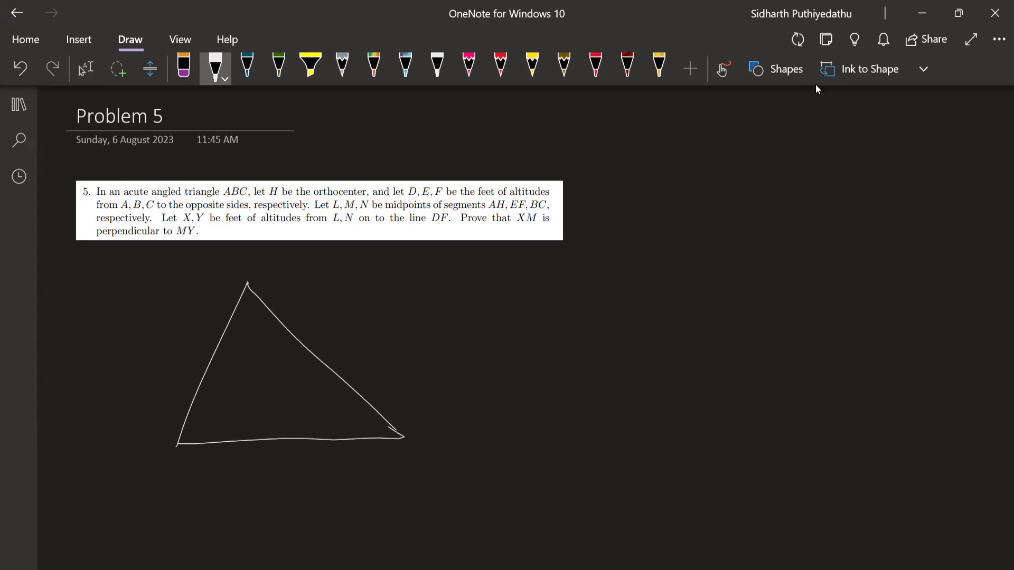
# Label the triangle's vertices A, B and C
pyautogui.moveTo(249, 276)
pyautogui.mouseDown()
pyautogui.moveTo(259, 260)
pyautogui.moveTo(269, 275)
pyautogui.mouseUp()
pyautogui.moveTo(250, 268); pyautogui.dragTo(264, 266)
pyautogui.moveTo(144, 456); pyautogui.dragTo(146, 478)
pyautogui.moveTo(443, 434); pyautogui.dragTo(445, 446)
# Draw the three altitudes from A, B and C with right-angle marks at their feet
pyautogui.moveTo(248, 285); pyautogui.dragTo(258, 441)
pyautogui.moveTo(178, 444); pyautogui.dragTo(293, 331)
pyautogui.moveTo(404, 437)
pyautogui.mouseDown()
pyautogui.moveTo(220, 351)
pyautogui.moveTo(212, 358)
pyautogui.mouseUp()
pyautogui.moveTo(279, 334)
pyautogui.mouseDown()
pyautogui.moveTo(288, 328)
pyautogui.moveTo(289, 346)
pyautogui.mouseUp()
pyautogui.moveTo(247, 433)
pyautogui.mouseDown()
pyautogui.moveTo(262, 440)
pyautogui.moveTo(255, 471)
pyautogui.mouseUp()
# Label the altitude feet D, E and F
pyautogui.moveTo(321, 313)
pyautogui.mouseDown()
pyautogui.moveTo(311, 333)
pyautogui.moveTo(321, 323)
pyautogui.mouseUp()
pyautogui.moveTo(310, 333); pyautogui.dragTo(324, 333)
pyautogui.moveTo(206, 330)
pyautogui.mouseDown()
pyautogui.moveTo(204, 346)
pyautogui.moveTo(214, 327)
pyautogui.mouseUp()
pyautogui.moveTo(204, 339); pyautogui.dragTo(211, 337)
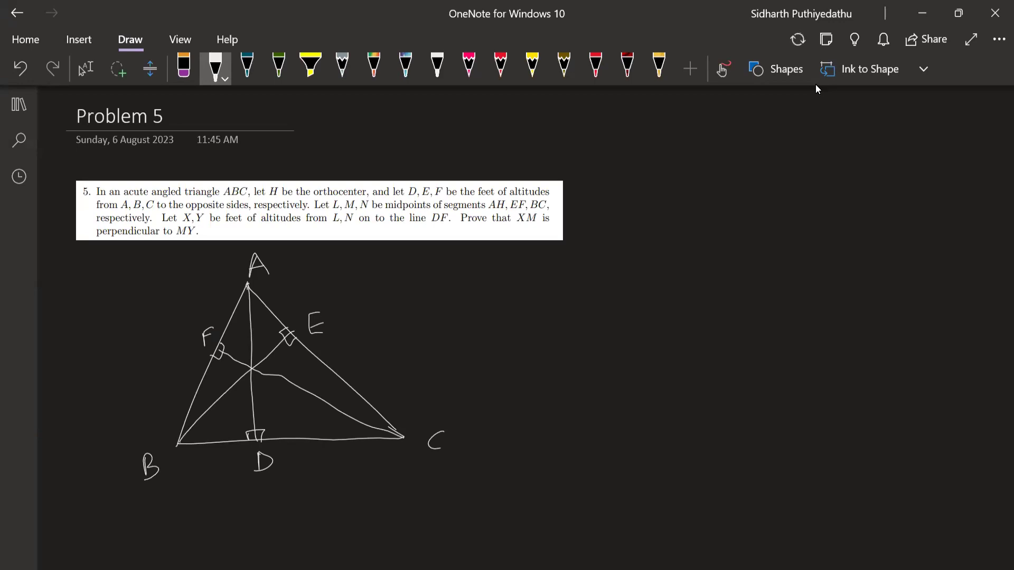
# Mark and label orthocentre H and midpoints L, M and N
pyautogui.moveTo(249, 364); pyautogui.dragTo(273, 371)
pyautogui.moveTo(272, 366); pyautogui.dragTo(283, 364)
pyautogui.moveTo(281, 359); pyautogui.dragTo(281, 370)
pyautogui.moveTo(252, 326)
pyautogui.mouseDown()
pyautogui.moveTo(297, 330)
pyautogui.moveTo(257, 342)
pyautogui.moveTo(268, 346)
pyautogui.mouseUp()
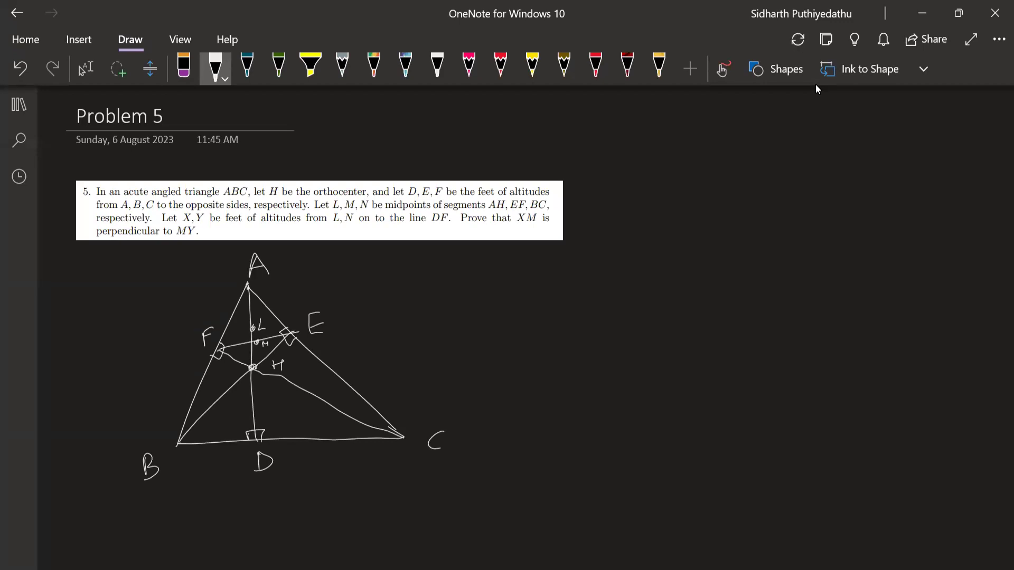
pyautogui.moveTo(289, 466); pyautogui.dragTo(302, 447)
# Draw line DF extended past both ends, and rewrite the labels F and D
pyautogui.moveTo(218, 349); pyautogui.dragTo(301, 560)
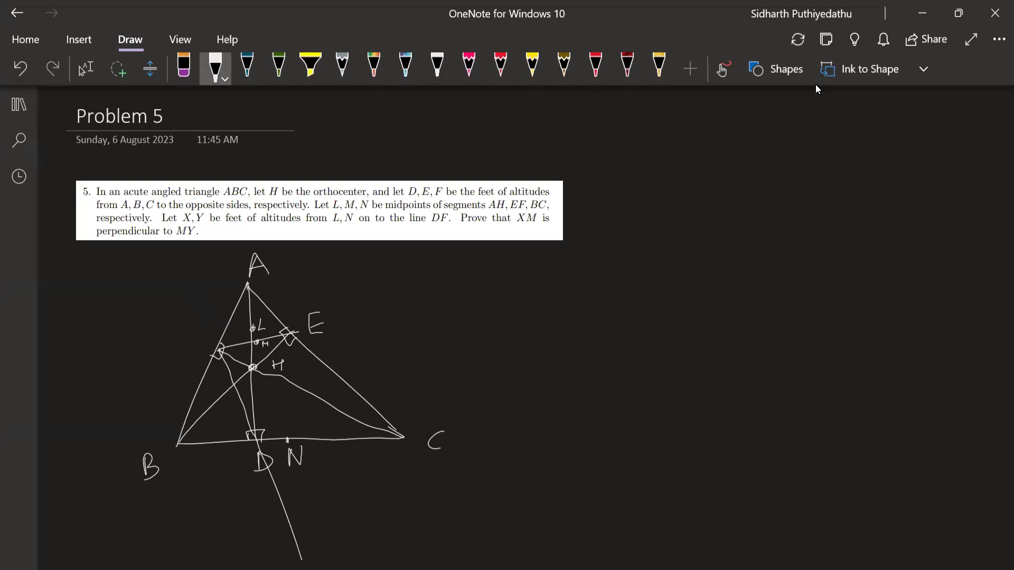
pyautogui.moveTo(222, 359); pyautogui.dragTo(182, 268)
pyautogui.moveTo(185, 348)
pyautogui.mouseDown()
pyautogui.moveTo(183, 361)
pyautogui.moveTo(197, 345)
pyautogui.mouseUp()
pyautogui.moveTo(186, 354); pyautogui.dragTo(194, 351)
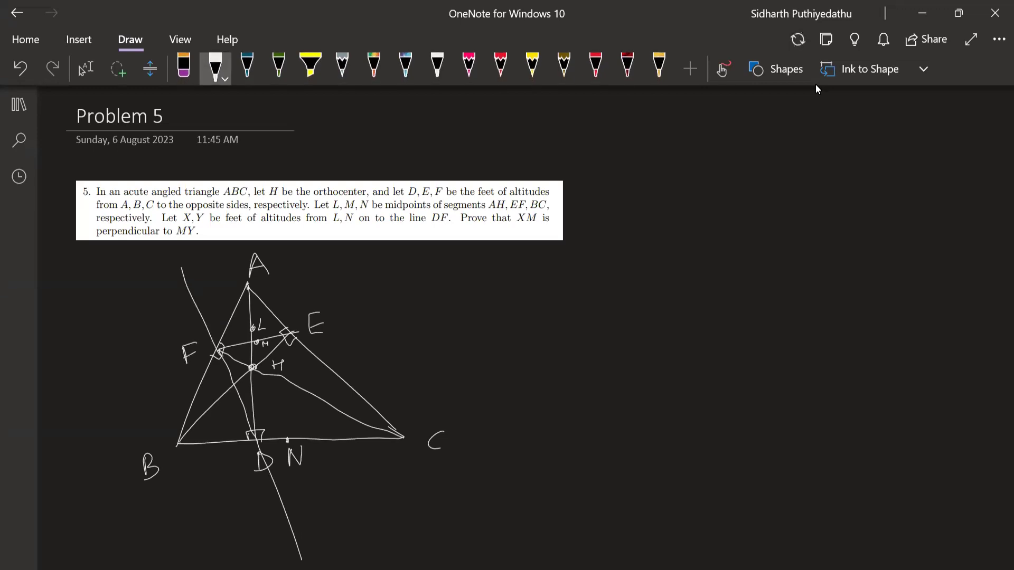
pyautogui.moveTo(261, 454); pyautogui.dragTo(285, 518)
pyautogui.moveTo(223, 359); pyautogui.dragTo(294, 528)
pyautogui.moveTo(238, 446); pyautogui.dragTo(238, 464)
pyautogui.moveTo(236, 449); pyautogui.dragTo(237, 468)
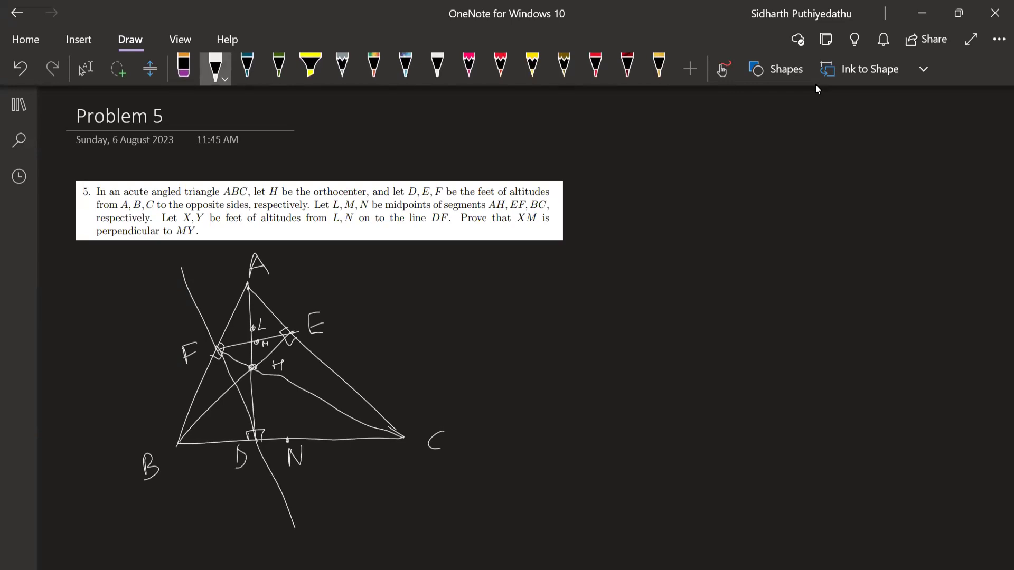
# Drop perpendiculars from L and N to line DF, labelling their feet X and Y
pyautogui.moveTo(213, 341)
pyautogui.mouseDown()
pyautogui.moveTo(252, 328)
pyautogui.moveTo(219, 331)
pyautogui.mouseUp()
pyautogui.moveTo(287, 440); pyautogui.dragTo(265, 468)
pyautogui.moveTo(190, 324); pyautogui.dragTo(192, 336)
pyautogui.moveTo(259, 462); pyautogui.dragTo(257, 480)
pyautogui.moveTo(429, 262)
pyautogui.mouseDown()
pyautogui.moveTo(417, 300)
pyautogui.moveTo(450, 286)
pyautogui.mouseUp()
# Write the circle names (AFEH) and (BFEC) to the right of the triangle
pyautogui.moveTo(470, 268)
pyautogui.mouseDown()
pyautogui.moveTo(461, 297)
pyautogui.moveTo(474, 282)
pyautogui.mouseUp()
pyautogui.moveTo(493, 294)
pyautogui.mouseDown()
pyautogui.moveTo(511, 269)
pyautogui.moveTo(509, 281)
pyautogui.mouseUp()
pyautogui.moveTo(534, 265)
pyautogui.mouseDown()
pyautogui.moveTo(527, 299)
pyautogui.moveTo(550, 280)
pyautogui.mouseUp()
pyautogui.moveTo(551, 265)
pyautogui.mouseDown()
pyautogui.moveTo(539, 304)
pyautogui.moveTo(560, 302)
pyautogui.mouseUp()
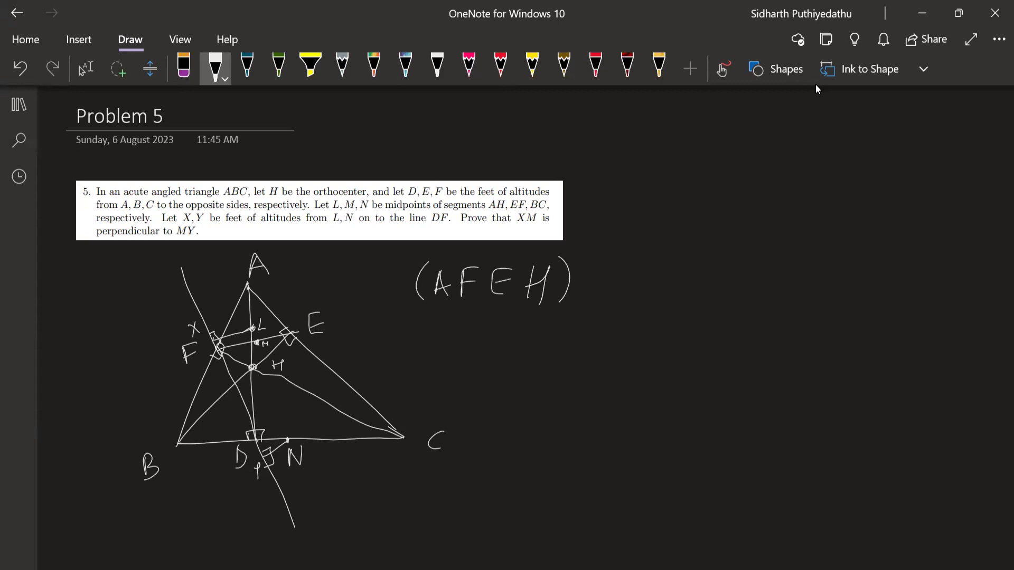
pyautogui.moveTo(427, 330)
pyautogui.mouseDown()
pyautogui.moveTo(421, 368)
pyautogui.moveTo(448, 364)
pyautogui.mouseUp()
pyautogui.moveTo(448, 336)
pyautogui.mouseDown()
pyautogui.moveTo(449, 362)
pyautogui.moveTo(498, 328)
pyautogui.moveTo(498, 341)
pyautogui.mouseUp()
pyautogui.moveTo(528, 330)
pyautogui.mouseDown()
pyautogui.moveTo(528, 354)
pyautogui.moveTo(530, 339)
pyautogui.moveTo(560, 351)
pyautogui.mouseUp()
pyautogui.moveTo(568, 318); pyautogui.dragTo(571, 354)
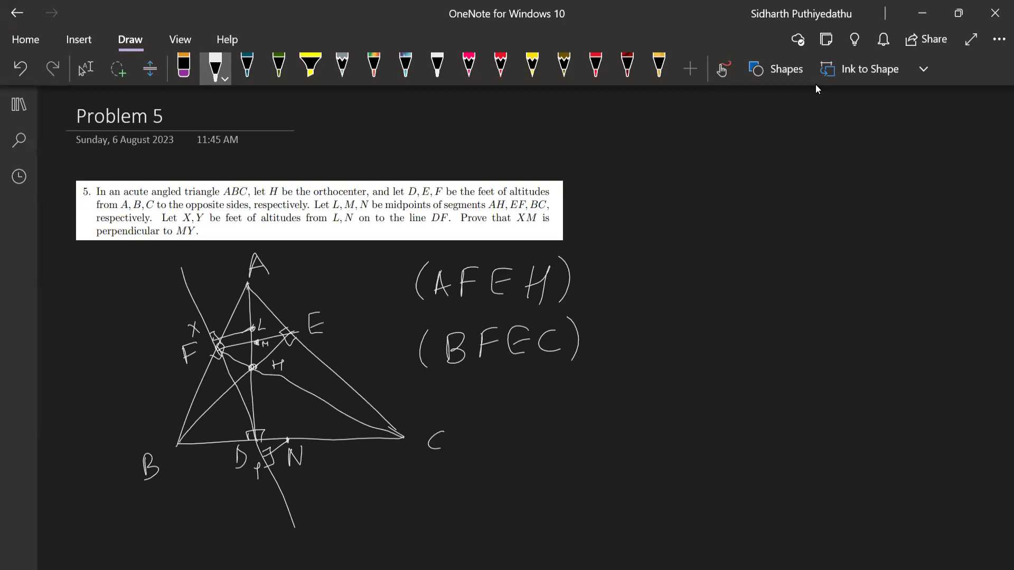
# Add arrows noting 'L centre' for (AFEH) and 'N centre' for (BFEC)
pyautogui.moveTo(683, 265)
pyautogui.mouseDown()
pyautogui.moveTo(704, 291)
pyautogui.moveTo(602, 275)
pyautogui.mouseUp()
pyautogui.moveTo(610, 270); pyautogui.dragTo(610, 280)
pyautogui.moveTo(730, 283); pyautogui.dragTo(816, 285)
pyautogui.moveTo(650, 333); pyautogui.dragTo(598, 333)
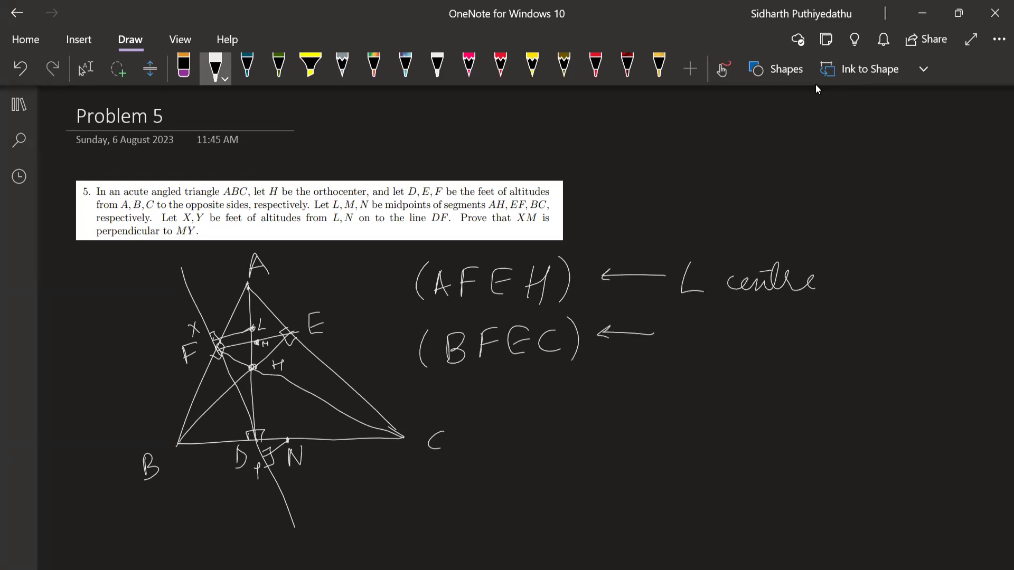
pyautogui.moveTo(678, 347)
pyautogui.mouseDown()
pyautogui.moveTo(702, 317)
pyautogui.moveTo(761, 346)
pyautogui.moveTo(828, 346)
pyautogui.moveTo(800, 324)
pyautogui.mouseUp()
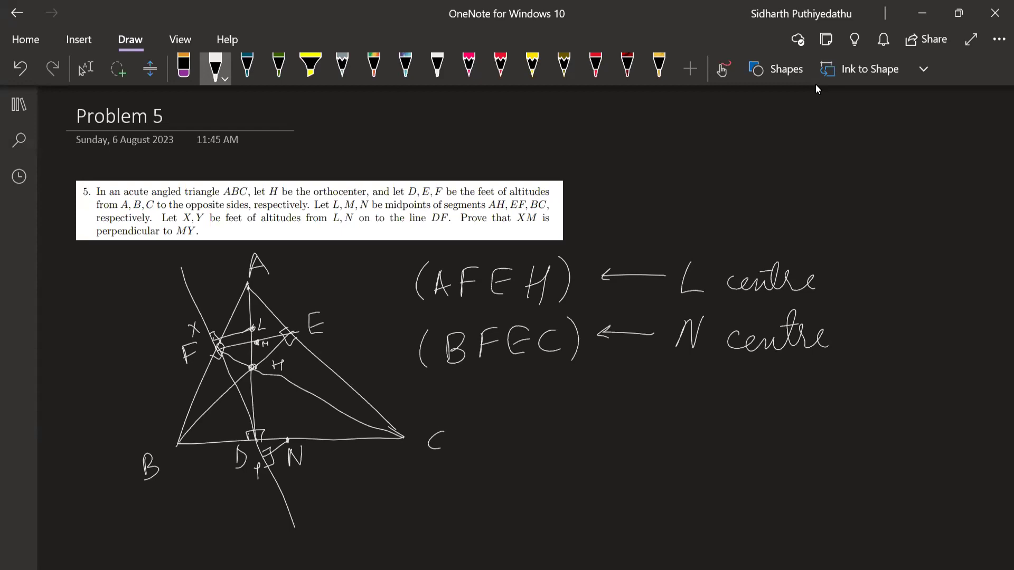
# Join M to N on the first sketch and add marks around M
pyautogui.moveTo(258, 338); pyautogui.dragTo(290, 440)
pyautogui.moveTo(252, 335); pyautogui.dragTo(267, 348)
pyautogui.scroll(-3, 816, 89)
pyautogui.click(83, 68)
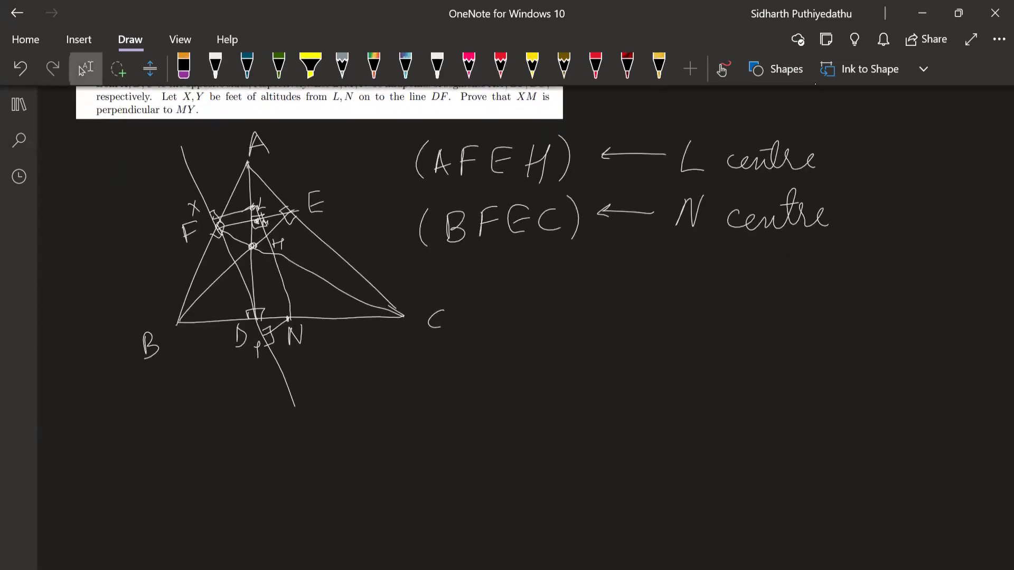
pyautogui.scroll(-3, 816, 84)
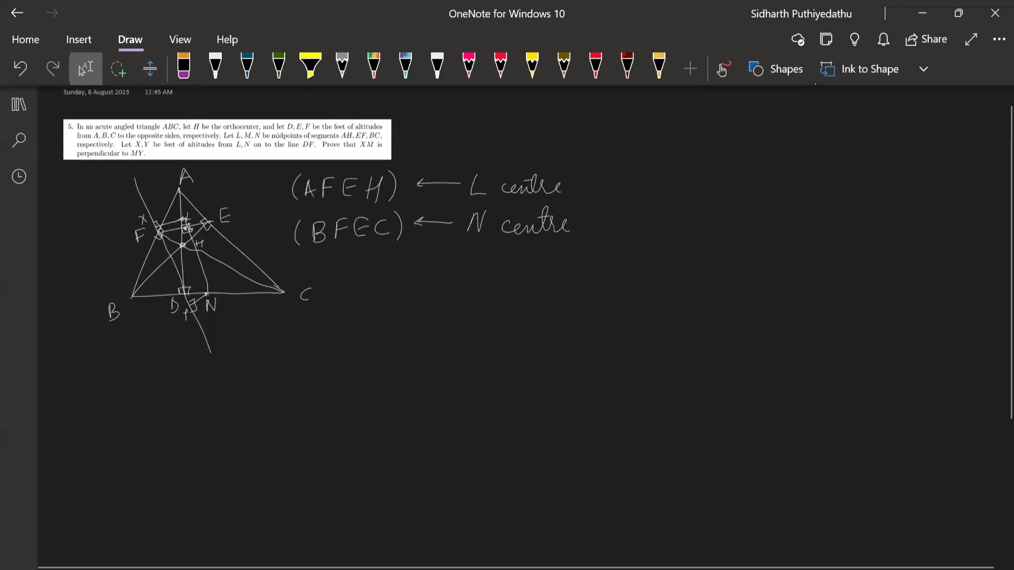
# Draw a larger triangle in white ink below, with its three altitudes
pyautogui.click(216, 68)
pyautogui.moveTo(178, 527)
pyautogui.mouseDown()
pyautogui.moveTo(255, 327)
pyautogui.moveTo(412, 515)
pyautogui.mouseUp()
pyautogui.moveTo(177, 526); pyautogui.dragTo(414, 521)
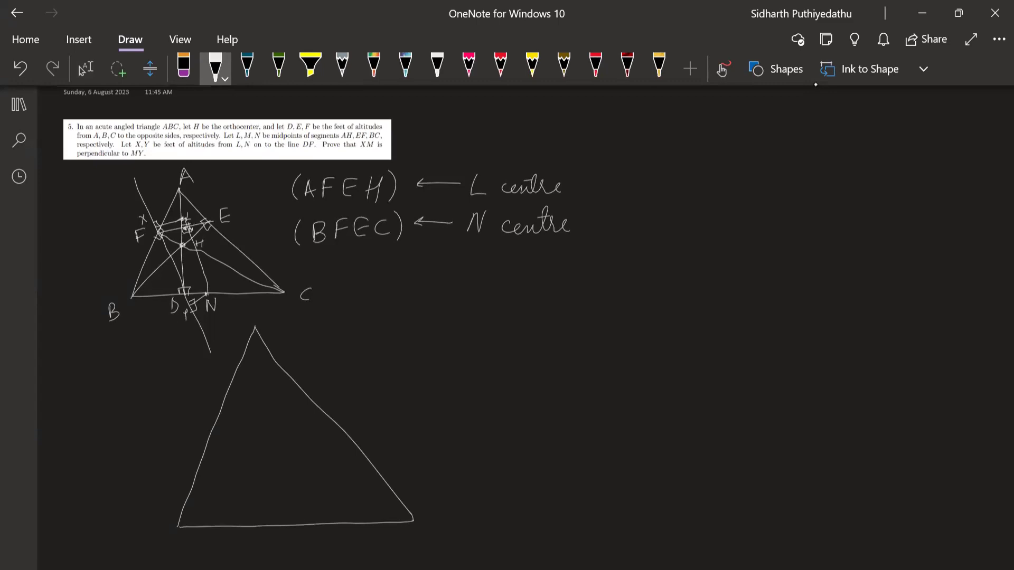
pyautogui.moveTo(255, 328); pyautogui.dragTo(264, 528)
pyautogui.moveTo(178, 527); pyautogui.dragTo(314, 402)
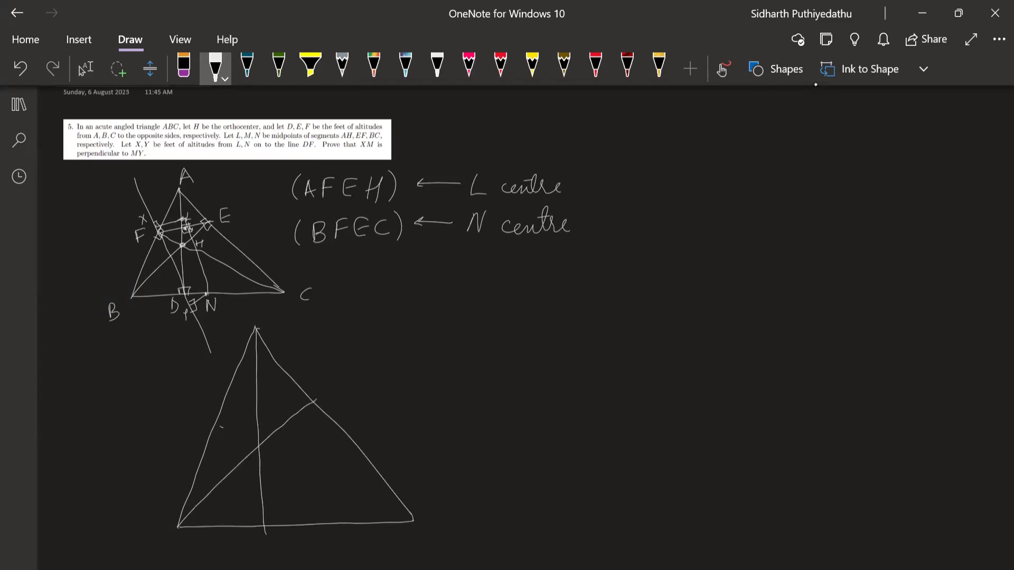
pyautogui.moveTo(217, 426); pyautogui.dragTo(422, 526)
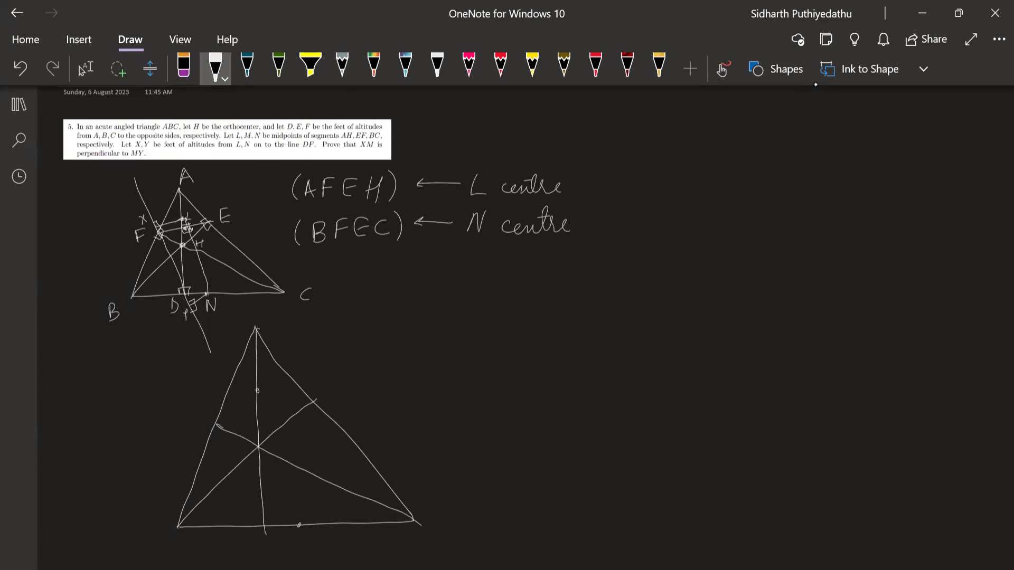
# Draw segments EF and MN, then mark L, M, N and a right angle at M
pyautogui.moveTo(215, 423); pyautogui.dragTo(313, 397)
pyautogui.moveTo(258, 391); pyautogui.dragTo(299, 526)
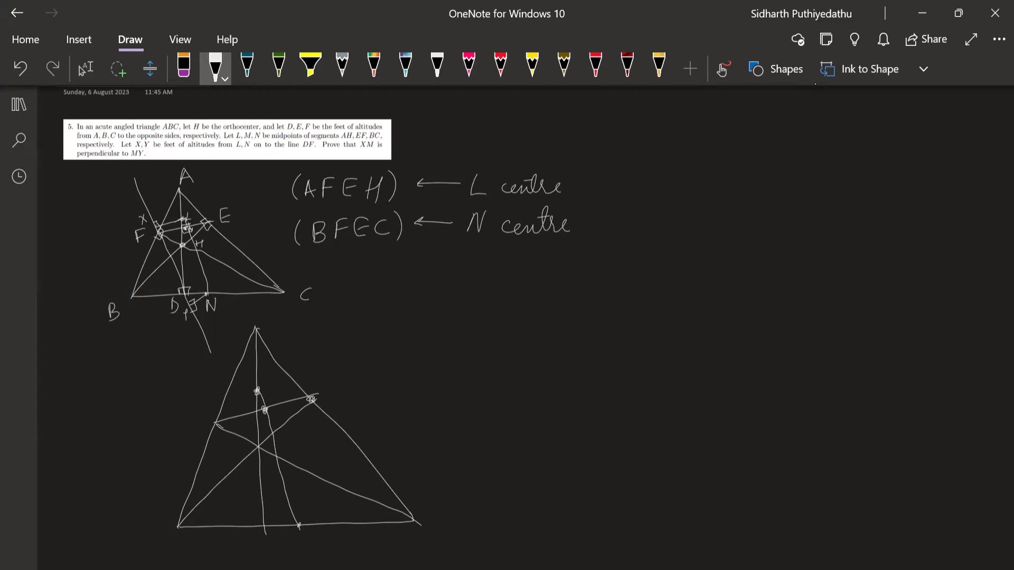
pyautogui.moveTo(261, 378); pyautogui.dragTo(269, 387)
pyautogui.moveTo(272, 422); pyautogui.dragTo(282, 419)
pyautogui.moveTo(312, 530)
pyautogui.mouseDown()
pyautogui.moveTo(313, 542)
pyautogui.moveTo(327, 530)
pyautogui.mouseUp()
pyautogui.moveTo(261, 418); pyautogui.dragTo(274, 414)
pyautogui.moveTo(269, 318); pyautogui.dragTo(281, 311)
# Label points F, E, B, C and D on the larger triangle
pyautogui.moveTo(189, 417)
pyautogui.mouseDown()
pyautogui.moveTo(188, 434)
pyautogui.moveTo(201, 409)
pyautogui.mouseUp()
pyautogui.moveTo(189, 425); pyautogui.dragTo(197, 422)
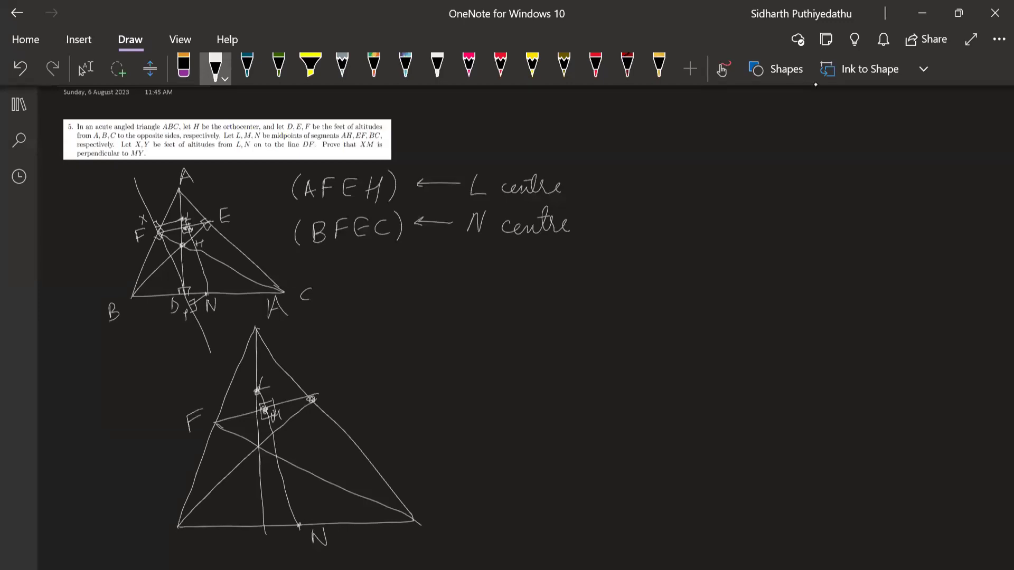
pyautogui.moveTo(342, 384); pyautogui.dragTo(349, 398)
pyautogui.moveTo(339, 394); pyautogui.dragTo(347, 392)
pyautogui.moveTo(156, 531); pyautogui.dragTo(158, 553)
pyautogui.moveTo(157, 532); pyautogui.dragTo(158, 555)
pyautogui.moveTo(457, 521); pyautogui.dragTo(458, 543)
pyautogui.moveTo(255, 541); pyautogui.dragTo(257, 557)
# Extend line DF both ways, circle L, and draw the perpendicular from N to DF
pyautogui.moveTo(213, 422); pyautogui.dragTo(297, 569)
pyautogui.moveTo(214, 426); pyautogui.dragTo(178, 342)
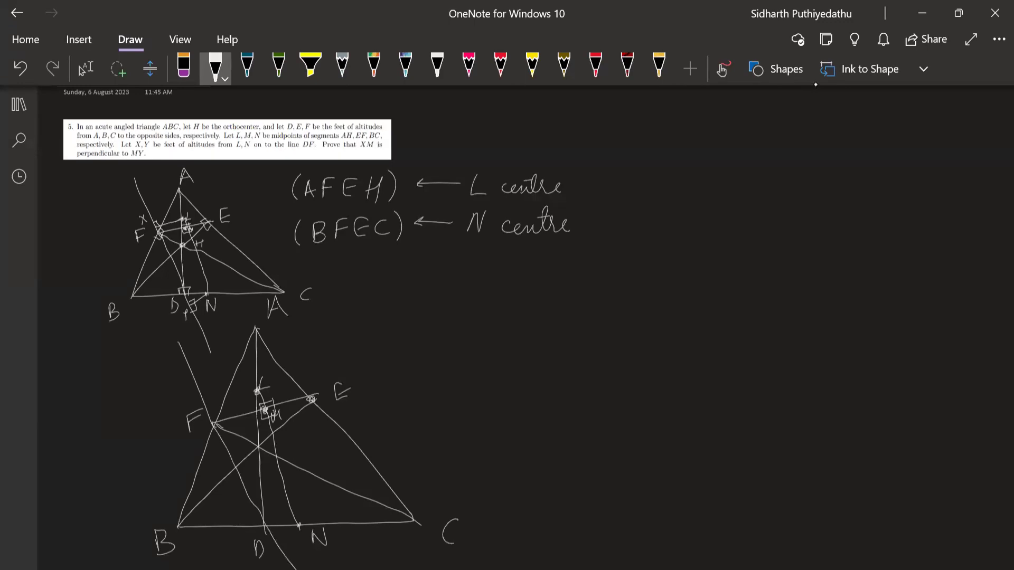
pyautogui.moveTo(256, 387); pyautogui.dragTo(211, 410)
pyautogui.moveTo(299, 526)
pyautogui.mouseDown()
pyautogui.moveTo(277, 534)
pyautogui.moveTo(285, 552)
pyautogui.mouseUp()
# Label the perpendicular feet X and Y on the larger triangle
pyautogui.moveTo(185, 392); pyautogui.dragTo(193, 406)
pyautogui.moveTo(194, 392); pyautogui.dragTo(185, 406)
pyautogui.moveTo(272, 551); pyautogui.dragTo(274, 565)
# Draw an arrow from the diagram and write 'LXFM cyclic'
pyautogui.moveTo(390, 411); pyautogui.dragTo(440, 409)
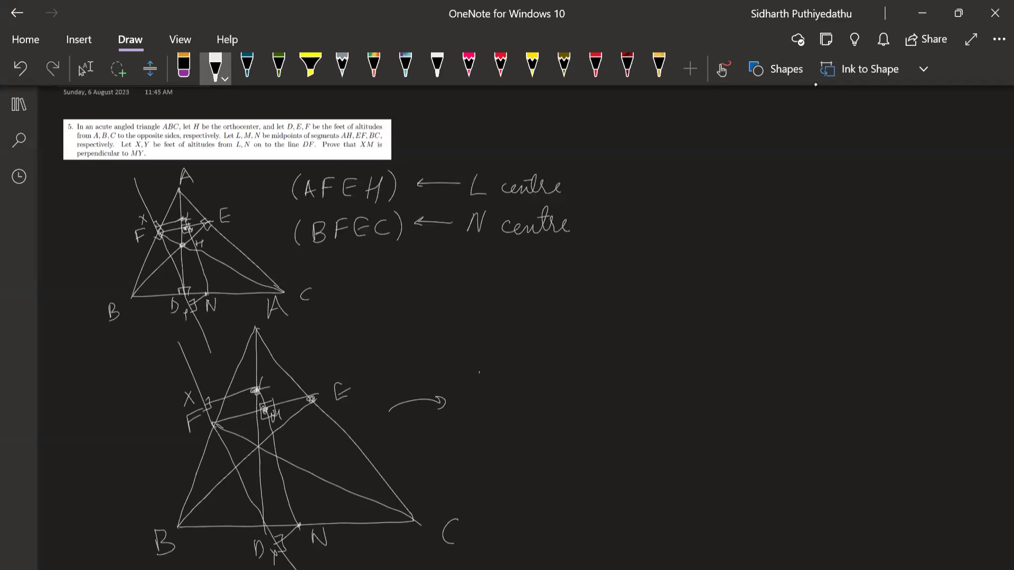
pyautogui.moveTo(481, 370)
pyautogui.mouseDown()
pyautogui.moveTo(492, 400)
pyautogui.moveTo(516, 394)
pyautogui.mouseUp()
pyautogui.moveTo(513, 367)
pyautogui.mouseDown()
pyautogui.moveTo(502, 398)
pyautogui.moveTo(529, 394)
pyautogui.mouseUp()
pyautogui.moveTo(530, 372)
pyautogui.mouseDown()
pyautogui.moveTo(545, 368)
pyautogui.moveTo(544, 380)
pyautogui.mouseUp()
pyautogui.moveTo(555, 393)
pyautogui.mouseDown()
pyautogui.moveTo(566, 381)
pyautogui.moveTo(576, 394)
pyautogui.moveTo(615, 391)
pyautogui.mouseUp()
pyautogui.moveTo(625, 384)
pyautogui.mouseDown()
pyautogui.moveTo(624, 418)
pyautogui.moveTo(663, 388)
pyautogui.moveTo(693, 385)
pyautogui.mouseUp()
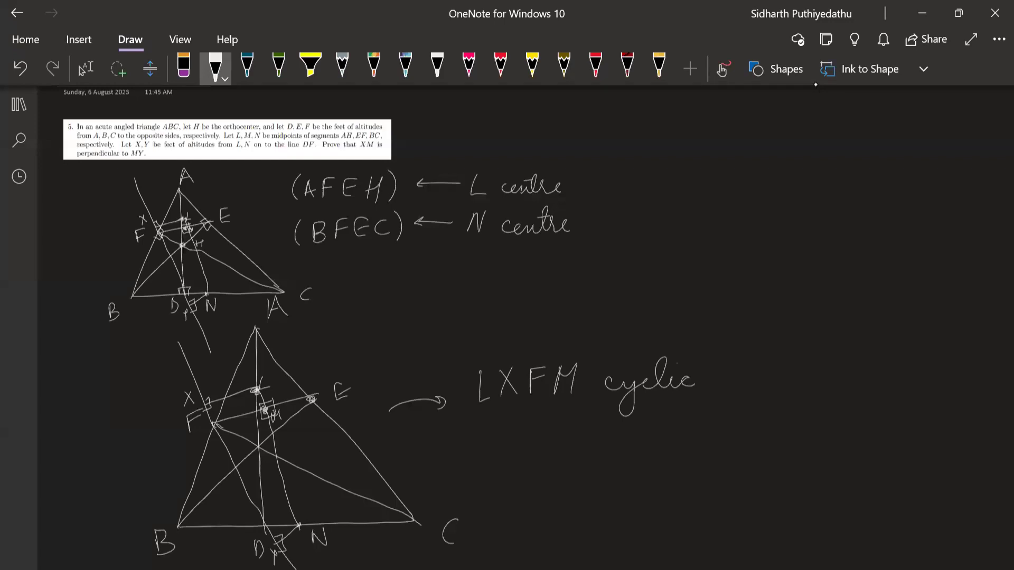
# Write 'MFYN cyclic' beneath it, then switch to Lasso Select
pyautogui.moveTo(490, 463)
pyautogui.mouseDown()
pyautogui.moveTo(506, 447)
pyautogui.moveTo(518, 461)
pyautogui.mouseUp()
pyautogui.moveTo(536, 433); pyautogui.dragTo(536, 463)
pyautogui.moveTo(536, 433)
pyautogui.mouseDown()
pyautogui.moveTo(554, 429)
pyautogui.moveTo(552, 444)
pyautogui.moveTo(579, 444)
pyautogui.mouseUp()
pyautogui.moveTo(586, 425)
pyautogui.mouseDown()
pyautogui.moveTo(573, 464)
pyautogui.moveTo(620, 424)
pyautogui.mouseUp()
pyautogui.moveTo(680, 445)
pyautogui.mouseDown()
pyautogui.moveTo(676, 459)
pyautogui.moveTo(693, 488)
pyautogui.mouseUp()
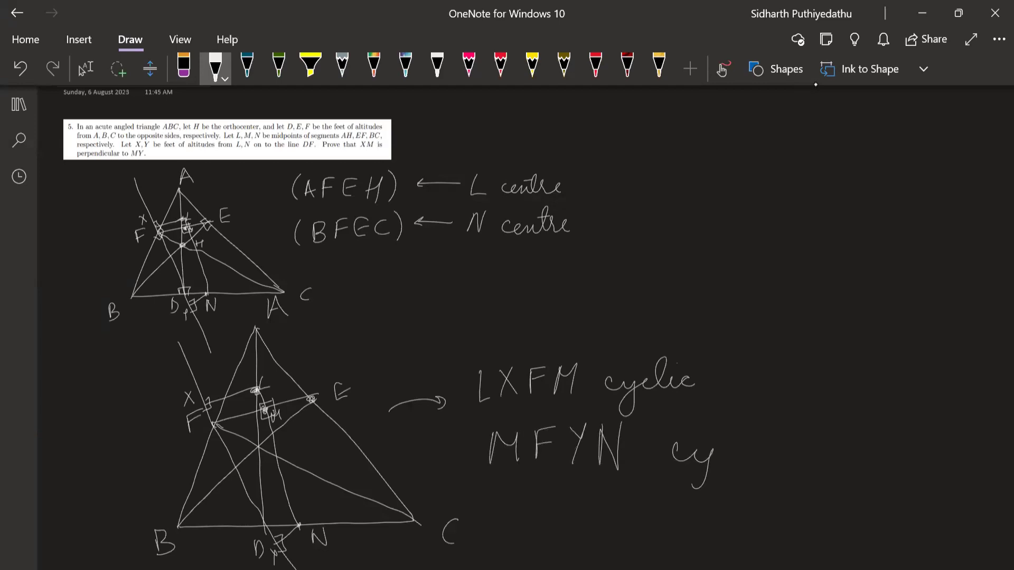
pyautogui.moveTo(734, 445); pyautogui.dragTo(784, 453)
pyautogui.scroll(-1, 525, 327)
pyautogui.click(84, 67)
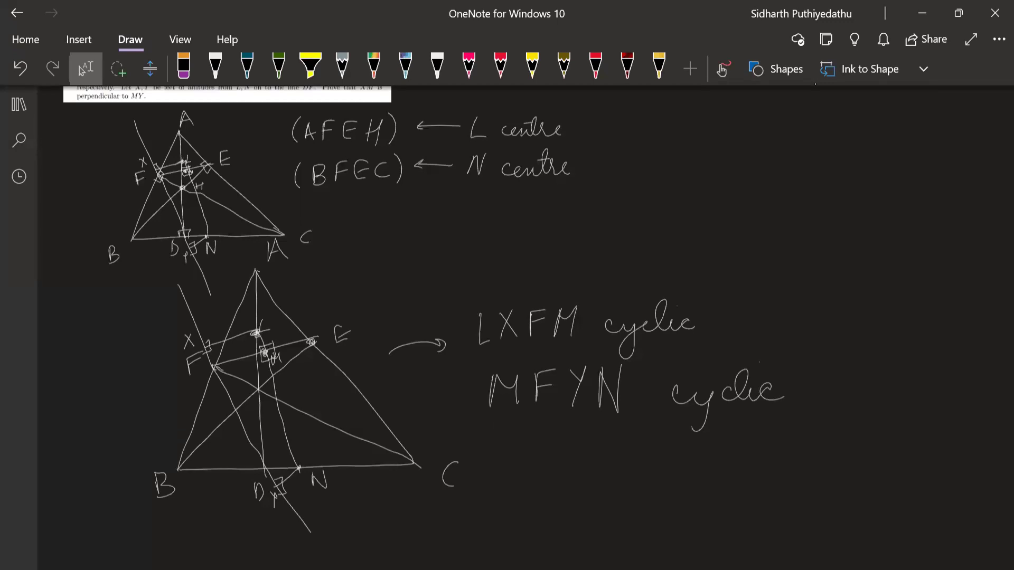
# Handwrite 'XMY = 90° ⟺' in white ink below the cyclic notes
pyautogui.click(215, 66)
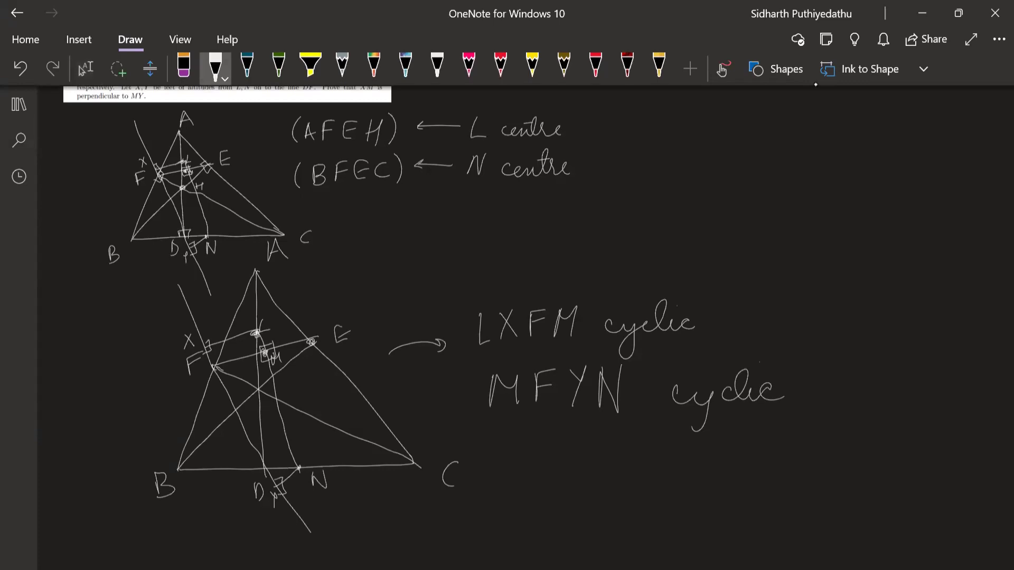
pyautogui.moveTo(514, 450); pyautogui.dragTo(533, 480)
pyautogui.moveTo(533, 451)
pyautogui.mouseDown()
pyautogui.moveTo(515, 481)
pyautogui.moveTo(578, 465)
pyautogui.mouseUp()
pyautogui.moveTo(585, 449)
pyautogui.mouseDown()
pyautogui.moveTo(574, 481)
pyautogui.moveTo(621, 459)
pyautogui.mouseUp()
pyautogui.moveTo(607, 468)
pyautogui.mouseDown()
pyautogui.moveTo(640, 474)
pyautogui.moveTo(654, 457)
pyautogui.mouseUp()
pyautogui.moveTo(666, 448); pyautogui.dragTo(724, 472)
pyautogui.moveTo(712, 457)
pyautogui.mouseDown()
pyautogui.moveTo(713, 477)
pyautogui.moveTo(686, 477)
pyautogui.mouseUp()
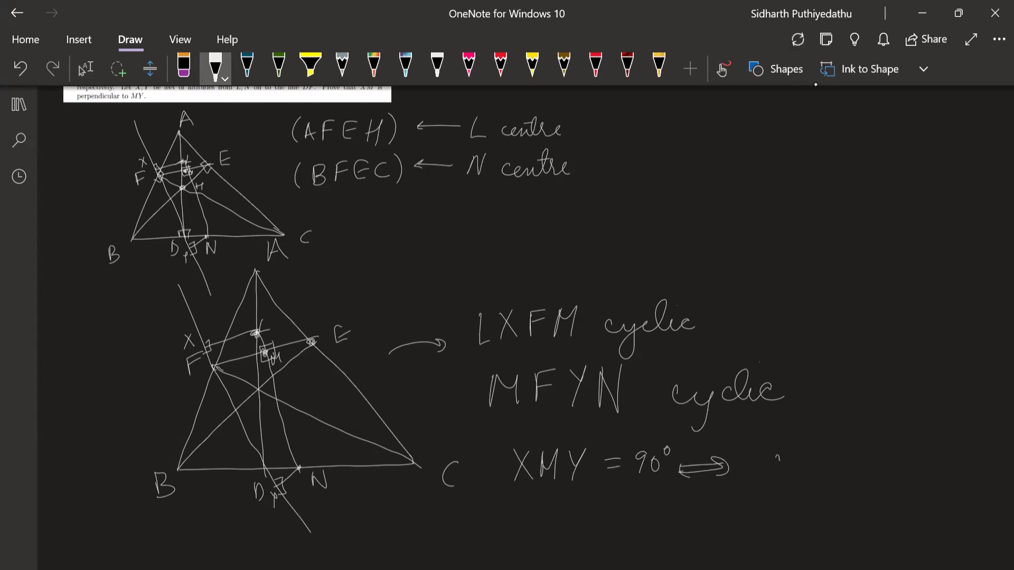
# Complete the line with 'MXY + MYX = 90°' after the equivalence arrow
pyautogui.moveTo(778, 481); pyautogui.dragTo(815, 477)
pyautogui.moveTo(815, 454)
pyautogui.mouseDown()
pyautogui.moveTo(798, 478)
pyautogui.moveTo(842, 479)
pyautogui.moveTo(879, 464)
pyautogui.mouseUp()
pyautogui.moveTo(871, 457); pyautogui.dragTo(870, 472)
pyautogui.moveTo(887, 451)
pyautogui.mouseDown()
pyautogui.moveTo(888, 474)
pyautogui.moveTo(901, 477)
pyautogui.mouseUp()
pyautogui.moveTo(917, 453); pyautogui.dragTo(913, 478)
pyautogui.moveTo(930, 451)
pyautogui.mouseDown()
pyautogui.moveTo(942, 478)
pyautogui.moveTo(928, 478)
pyautogui.mouseUp()
pyautogui.moveTo(950, 467); pyautogui.dragTo(959, 466)
pyautogui.moveTo(951, 474)
pyautogui.mouseDown()
pyautogui.moveTo(973, 480)
pyautogui.moveTo(982, 465)
pyautogui.mouseUp()
pyautogui.moveTo(995, 454); pyautogui.dragTo(994, 455)
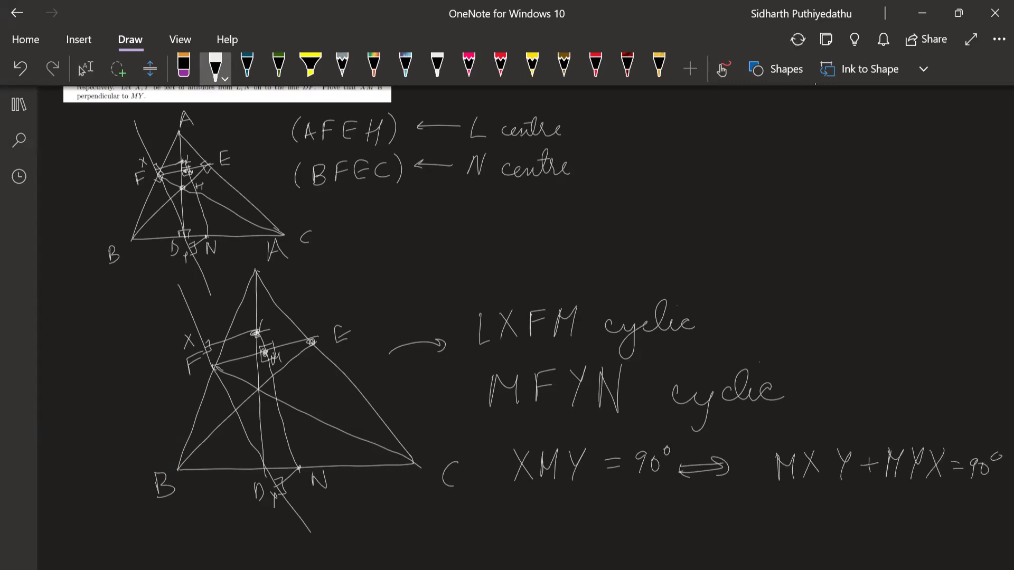
pyautogui.scroll(-1, 526, 328)
# Handwrite 'MXY = MLF = ∠A' in white ink below the equivalence line
pyautogui.click(84, 68)
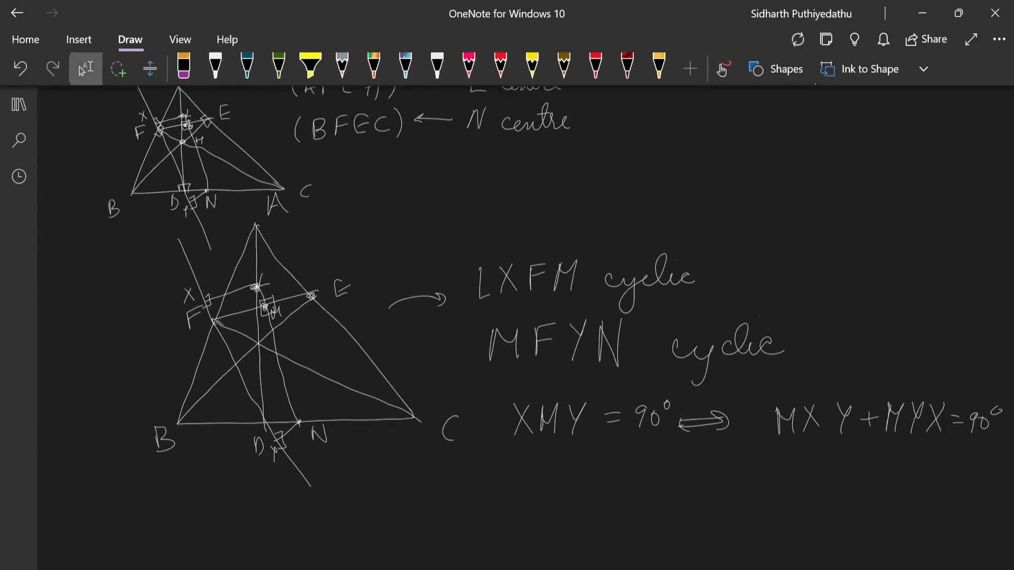
pyautogui.click(216, 66)
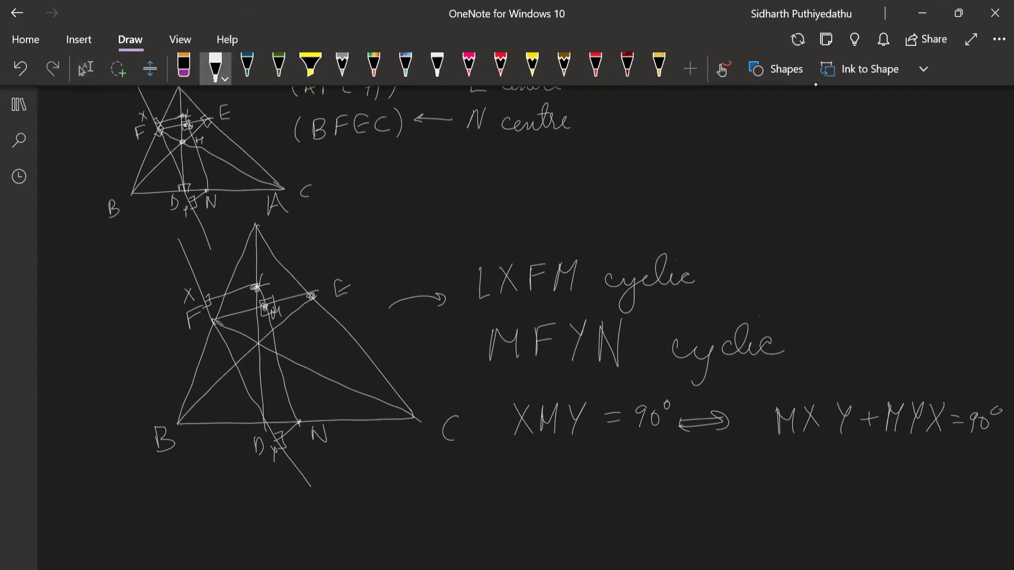
pyautogui.moveTo(495, 490); pyautogui.dragTo(533, 485)
pyautogui.moveTo(531, 465)
pyautogui.mouseDown()
pyautogui.moveTo(520, 487)
pyautogui.moveTo(555, 459)
pyautogui.mouseUp()
pyautogui.moveTo(550, 470); pyautogui.dragTo(546, 488)
pyautogui.moveTo(573, 469)
pyautogui.mouseDown()
pyautogui.moveTo(617, 462)
pyautogui.moveTo(634, 490)
pyautogui.moveTo(671, 489)
pyautogui.mouseUp()
pyautogui.moveTo(687, 465); pyautogui.dragTo(707, 461)
pyautogui.moveTo(685, 464)
pyautogui.mouseDown()
pyautogui.moveTo(685, 490)
pyautogui.moveTo(702, 473)
pyautogui.mouseUp()
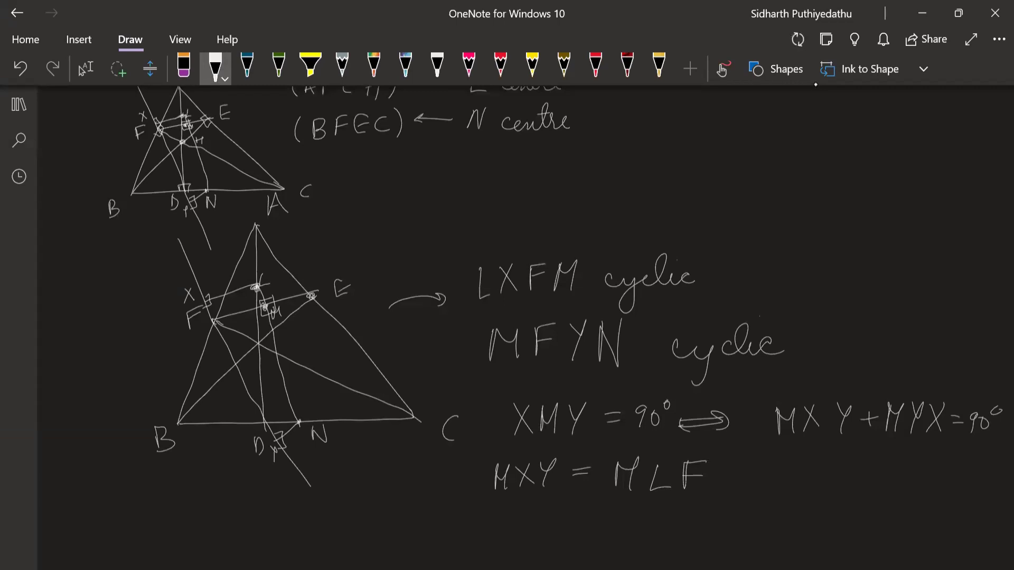
pyautogui.moveTo(575, 526); pyautogui.dragTo(596, 526)
pyautogui.moveTo(573, 535)
pyautogui.mouseDown()
pyautogui.moveTo(670, 539)
pyautogui.moveTo(667, 528)
pyautogui.mouseUp()
# Sketch connecting segments from F and the circle through A, F, E, H on the larger triangle
pyautogui.moveTo(216, 321)
pyautogui.mouseDown()
pyautogui.moveTo(260, 285)
pyautogui.moveTo(318, 292)
pyautogui.mouseUp()
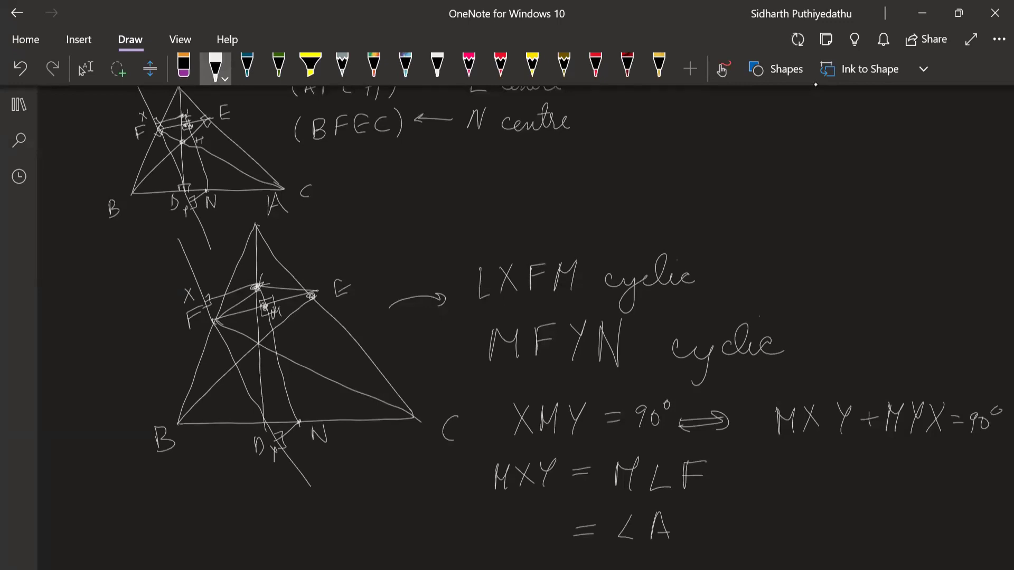
pyautogui.moveTo(244, 226)
pyautogui.mouseDown()
pyautogui.moveTo(214, 323)
pyautogui.moveTo(312, 313)
pyautogui.moveTo(238, 347)
pyautogui.moveTo(215, 324)
pyautogui.mouseUp()
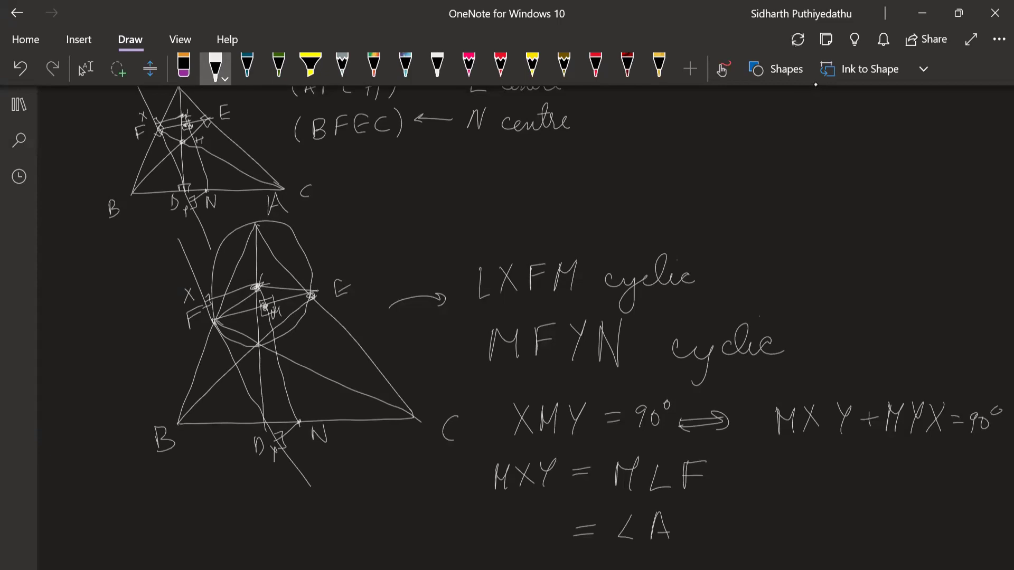
pyautogui.scroll(-1, 507, 317)
# Switch back to the white pen and mark the angle at vertex A
pyautogui.click(85, 69)
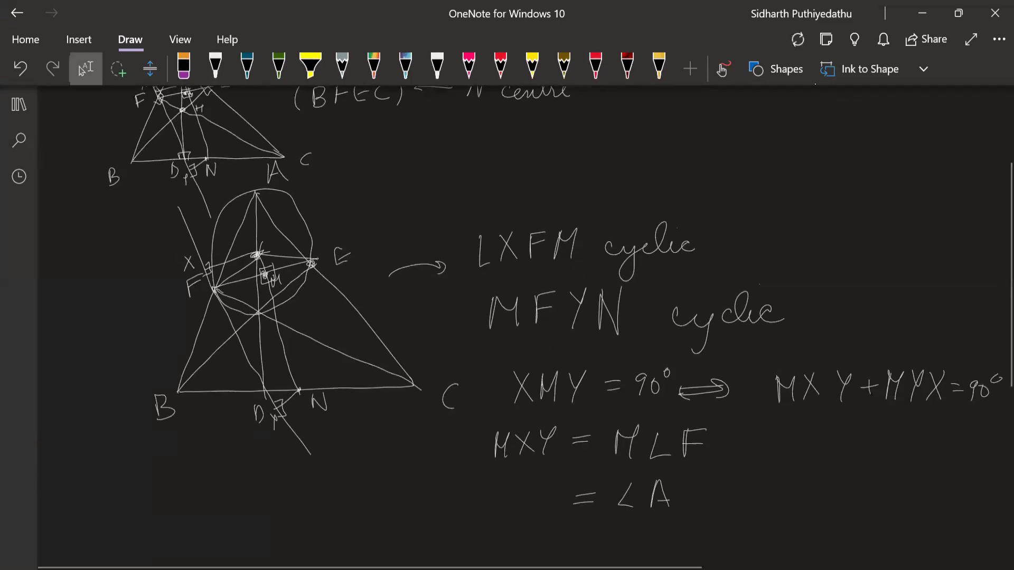
pyautogui.scroll(-2, 83, 71)
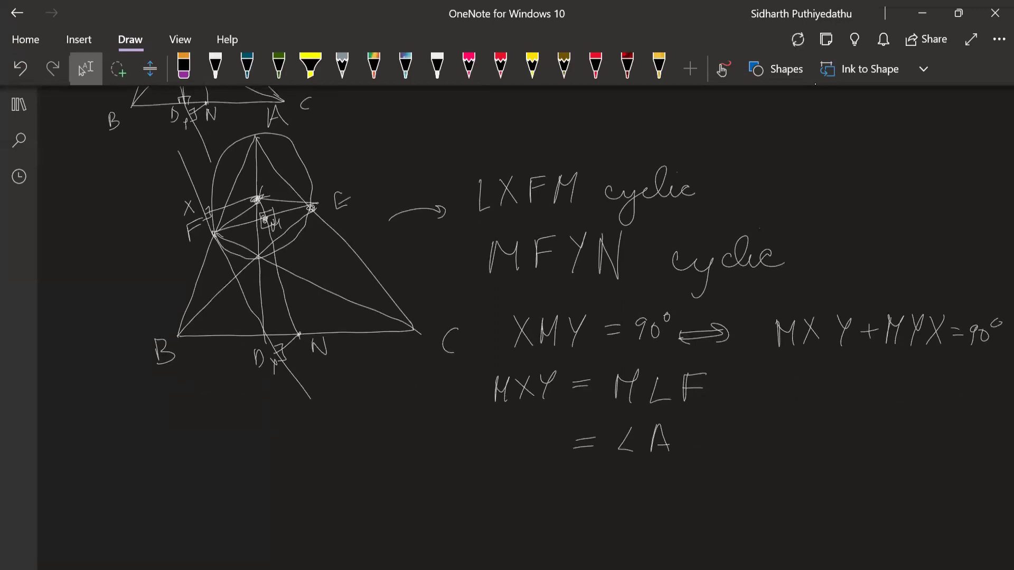
pyautogui.click(216, 66)
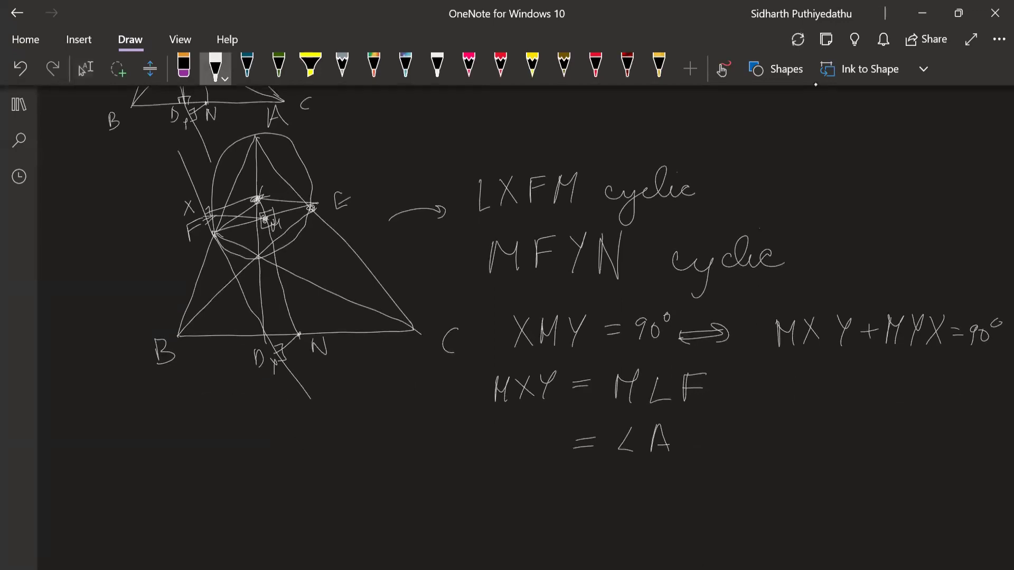
pyautogui.moveTo(244, 155); pyautogui.dragTo(272, 154)
# Write 'MYX = MNF' and draw the large circle through B, F, E and C
pyautogui.moveTo(495, 520)
pyautogui.mouseDown()
pyautogui.moveTo(497, 494)
pyautogui.moveTo(511, 520)
pyautogui.mouseUp()
pyautogui.moveTo(524, 489)
pyautogui.mouseDown()
pyautogui.moveTo(525, 526)
pyautogui.moveTo(572, 515)
pyautogui.mouseUp()
pyautogui.moveTo(565, 491); pyautogui.dragTo(548, 525)
pyautogui.moveTo(594, 500)
pyautogui.mouseDown()
pyautogui.moveTo(613, 498)
pyautogui.moveTo(612, 508)
pyautogui.moveTo(655, 488)
pyautogui.moveTo(658, 515)
pyautogui.mouseUp()
pyautogui.moveTo(679, 512)
pyautogui.mouseDown()
pyautogui.moveTo(695, 487)
pyautogui.moveTo(687, 484)
pyautogui.moveTo(715, 478)
pyautogui.moveTo(711, 489)
pyautogui.mouseUp()
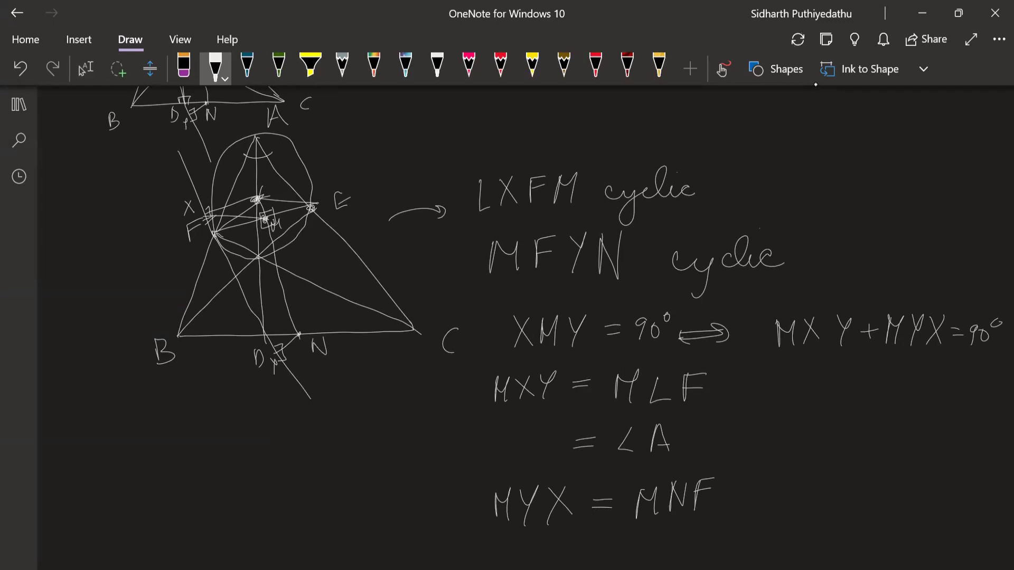
pyautogui.moveTo(180, 336)
pyautogui.mouseDown()
pyautogui.moveTo(198, 243)
pyautogui.moveTo(327, 211)
pyautogui.moveTo(420, 338)
pyautogui.moveTo(315, 412)
pyautogui.moveTo(200, 375)
pyautogui.moveTo(180, 336)
pyautogui.mouseUp()
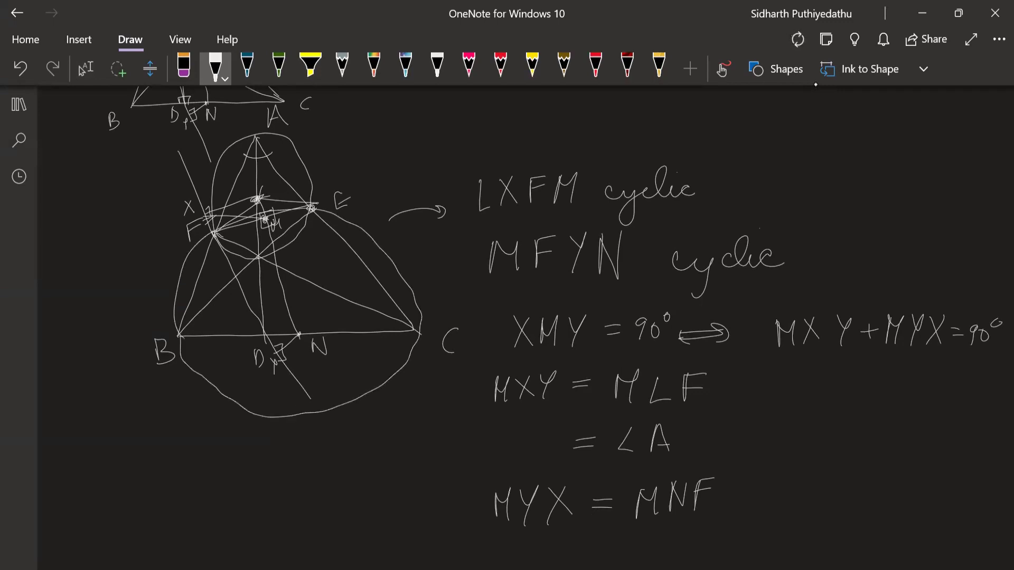
# Extend the equation with '= ∠EBF'
pyautogui.moveTo(600, 532)
pyautogui.mouseDown()
pyautogui.moveTo(621, 532)
pyautogui.moveTo(621, 542)
pyautogui.mouseUp()
pyautogui.moveTo(664, 528); pyautogui.dragTo(664, 558)
pyautogui.moveTo(704, 528)
pyautogui.mouseDown()
pyautogui.moveTo(685, 561)
pyautogui.moveTo(702, 560)
pyautogui.mouseUp()
pyautogui.moveTo(684, 546); pyautogui.dragTo(717, 560)
pyautogui.moveTo(718, 526); pyautogui.dragTo(719, 561)
pyautogui.moveTo(767, 529)
pyautogui.mouseDown()
pyautogui.moveTo(756, 560)
pyautogui.moveTo(778, 530)
pyautogui.mouseUp()
pyautogui.moveTo(755, 544); pyautogui.dragTo(777, 544)
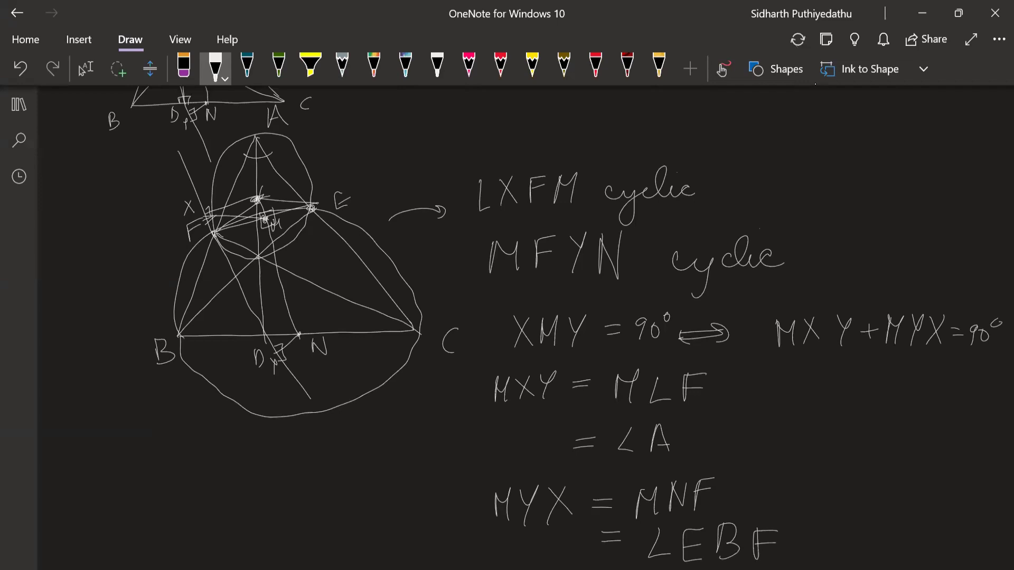
# Write '= 90° − A' on a new line to finish the equation
pyautogui.scroll(-3, 528, 317)
pyautogui.moveTo(605, 518); pyautogui.dragTo(660, 531)
pyautogui.moveTo(674, 515); pyautogui.dragTo(690, 502)
pyautogui.moveTo(704, 524); pyautogui.dragTo(746, 504)
pyautogui.moveTo(746, 504); pyautogui.dragTo(754, 534)
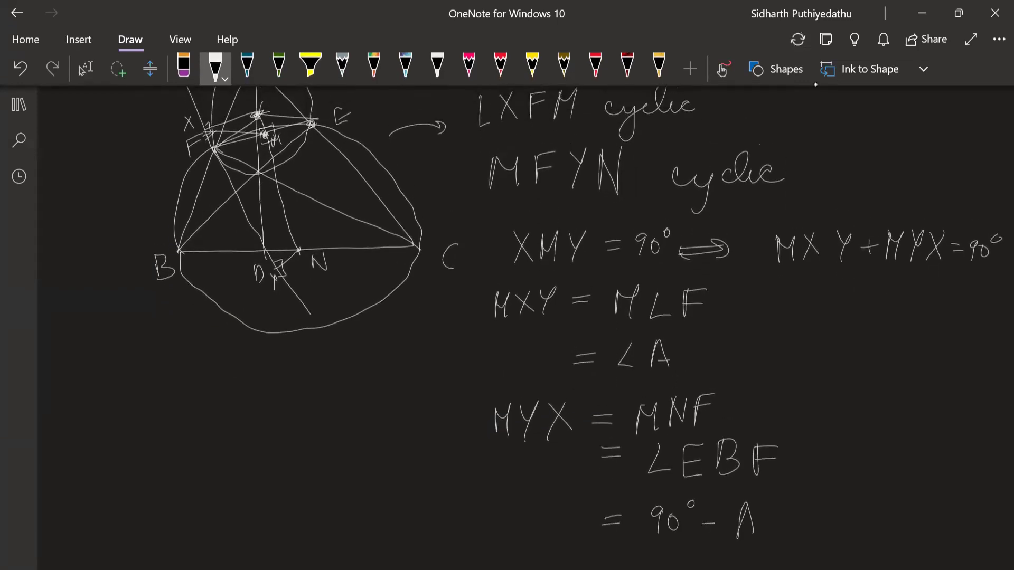
# Touch up the marking near point E and add the angle arc at vertex B
pyautogui.scroll(4, 528, 317)
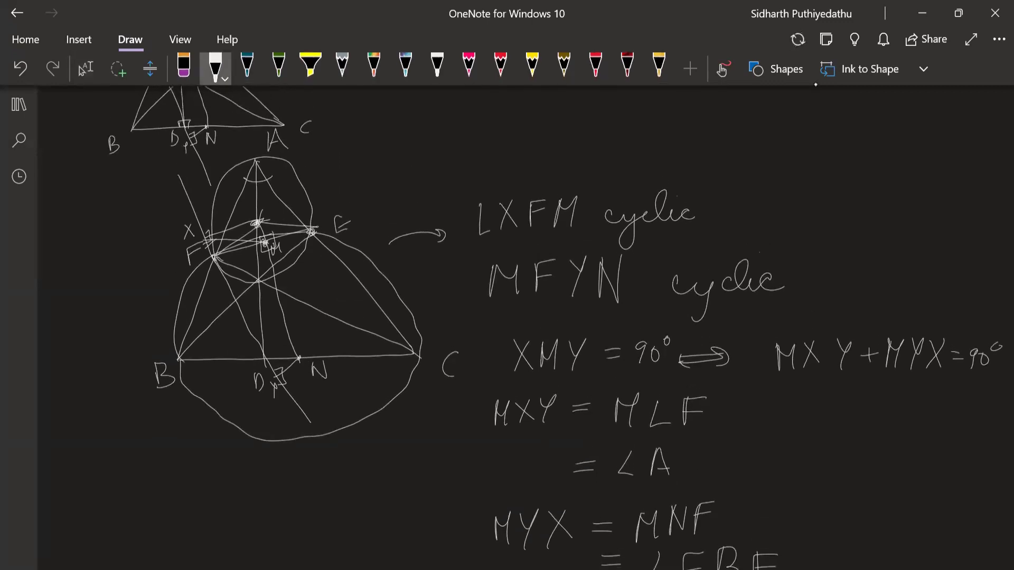
pyautogui.moveTo(290, 235); pyautogui.dragTo(303, 226)
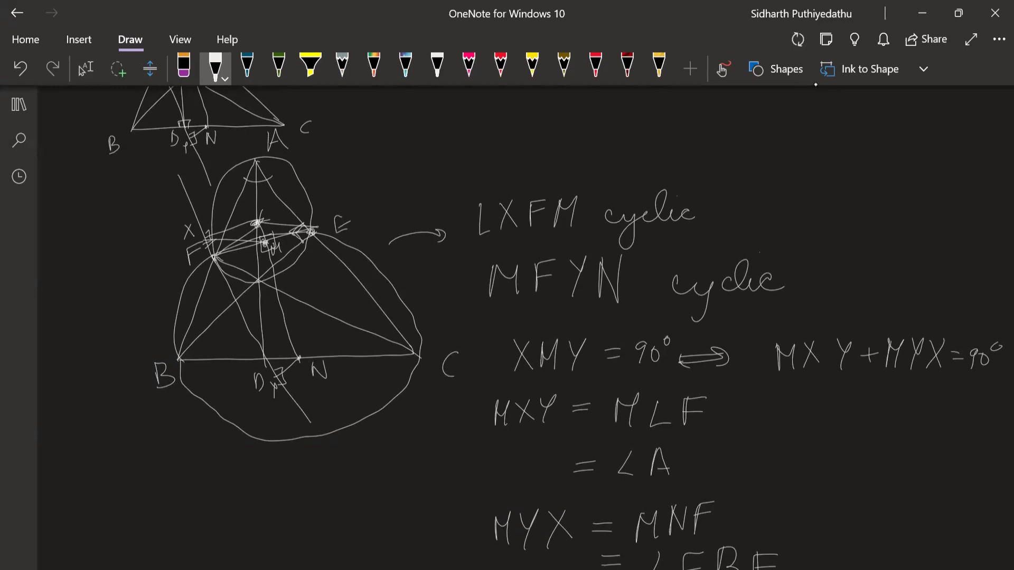
pyautogui.moveTo(208, 332); pyautogui.dragTo(188, 323)
pyautogui.scroll(-3, 507, 317)
pyautogui.click(83, 69)
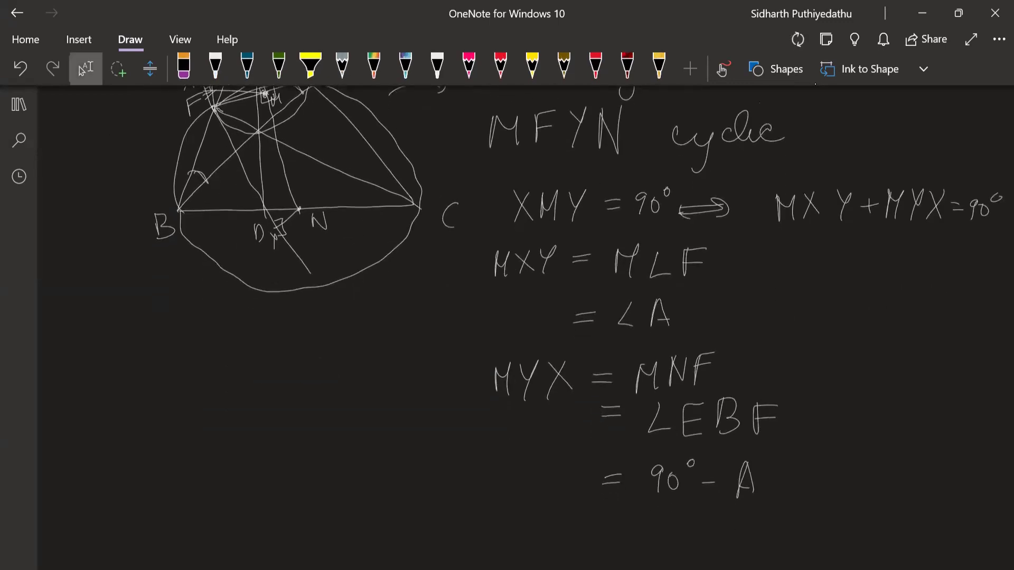
pyautogui.scroll(1, 508, 317)
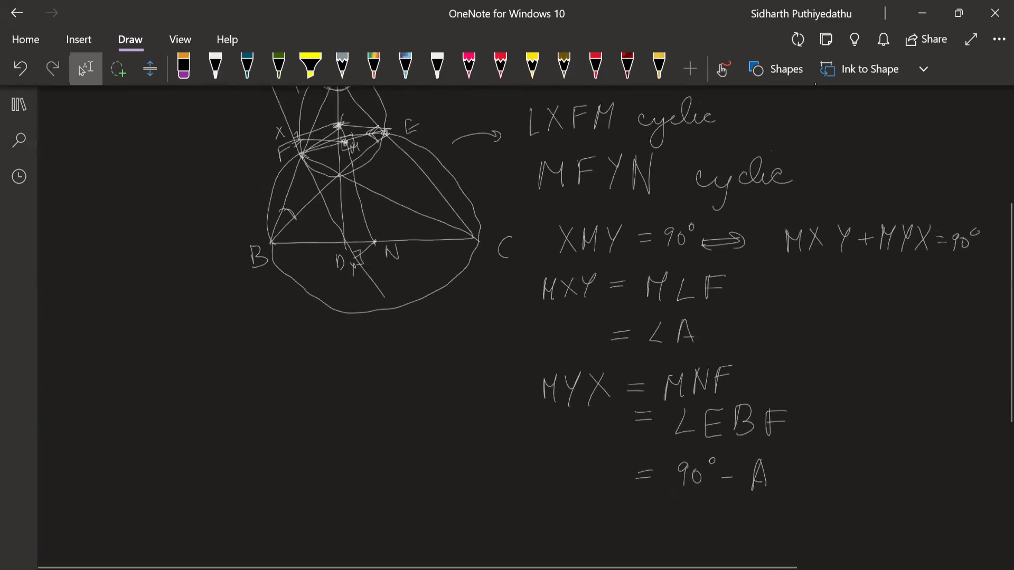
pyautogui.hscroll(1, 507, 317)
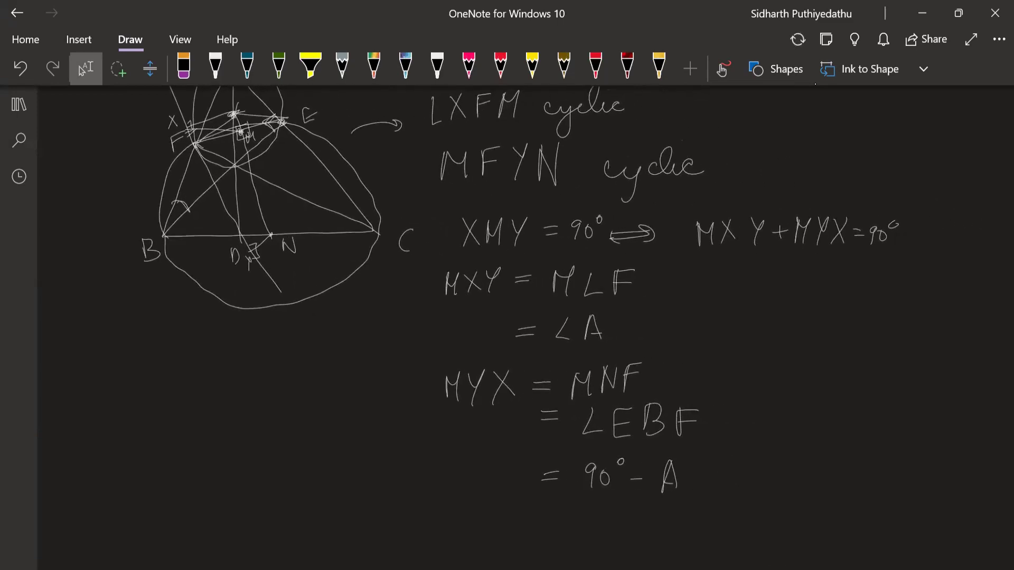
pyautogui.scroll(2, 507, 317)
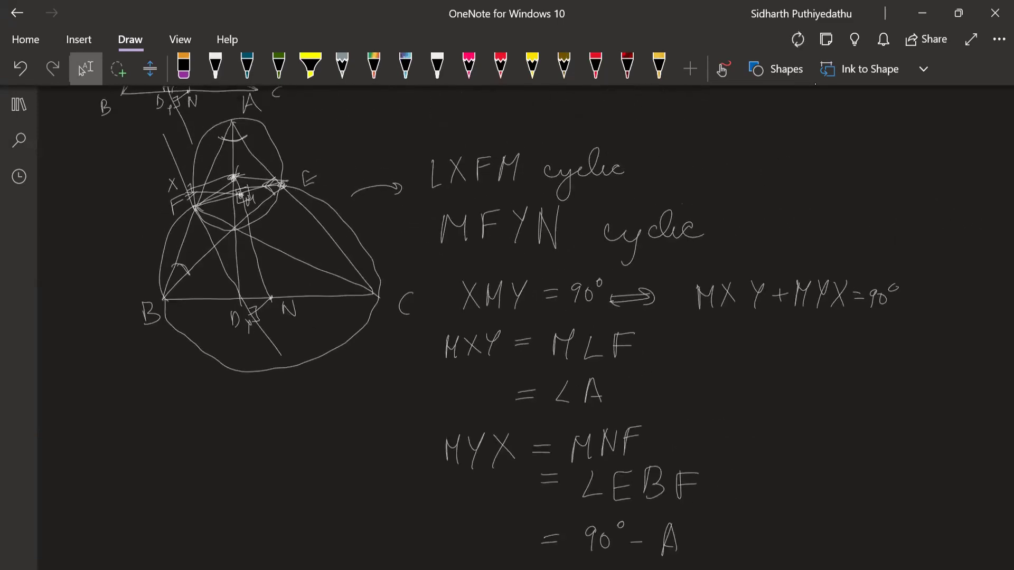
pyautogui.scroll(2, 507, 316)
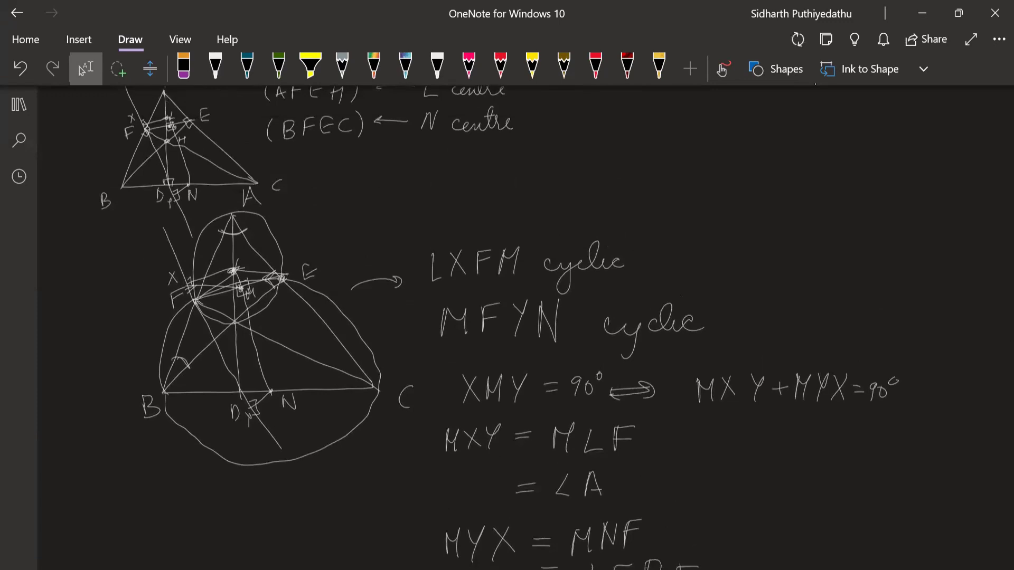